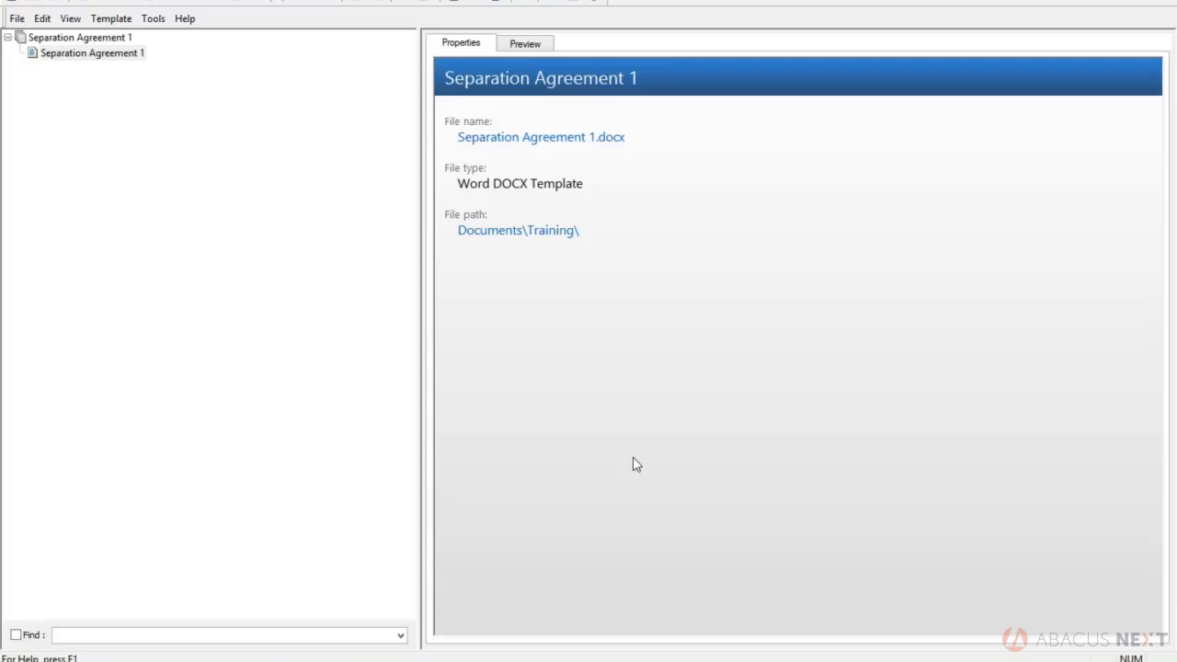
# Step: Open the Separation Agreement 1 template for editing and display its Component Manager
pyautogui.click(128, 55)
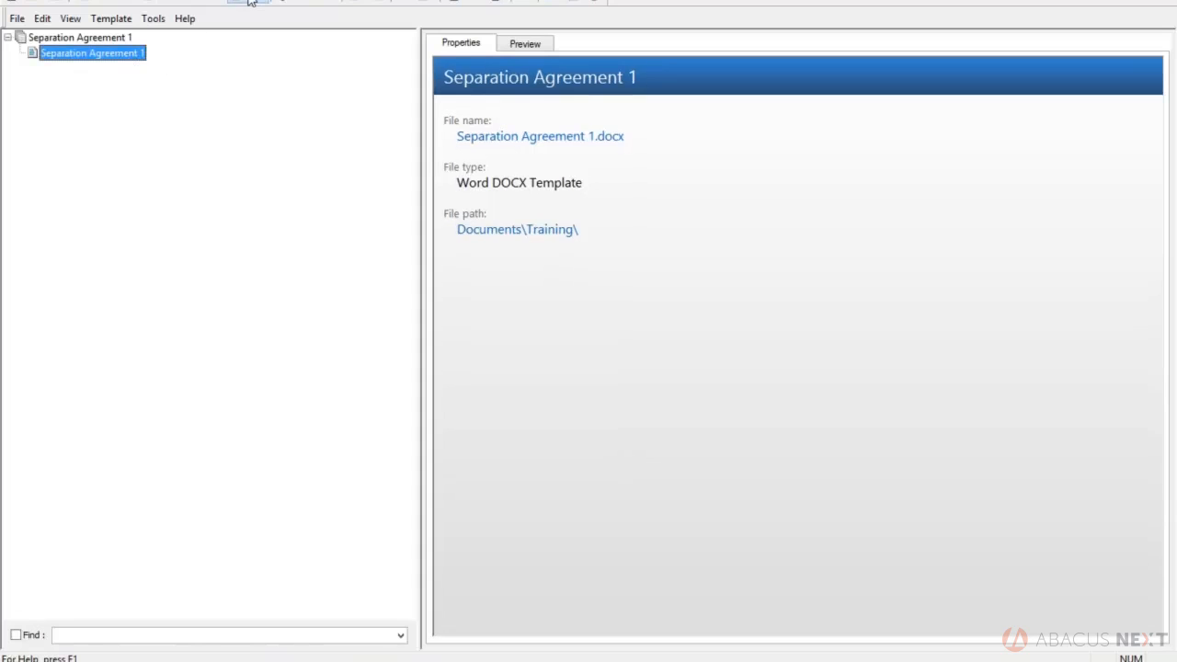
pyautogui.click(249, 3)
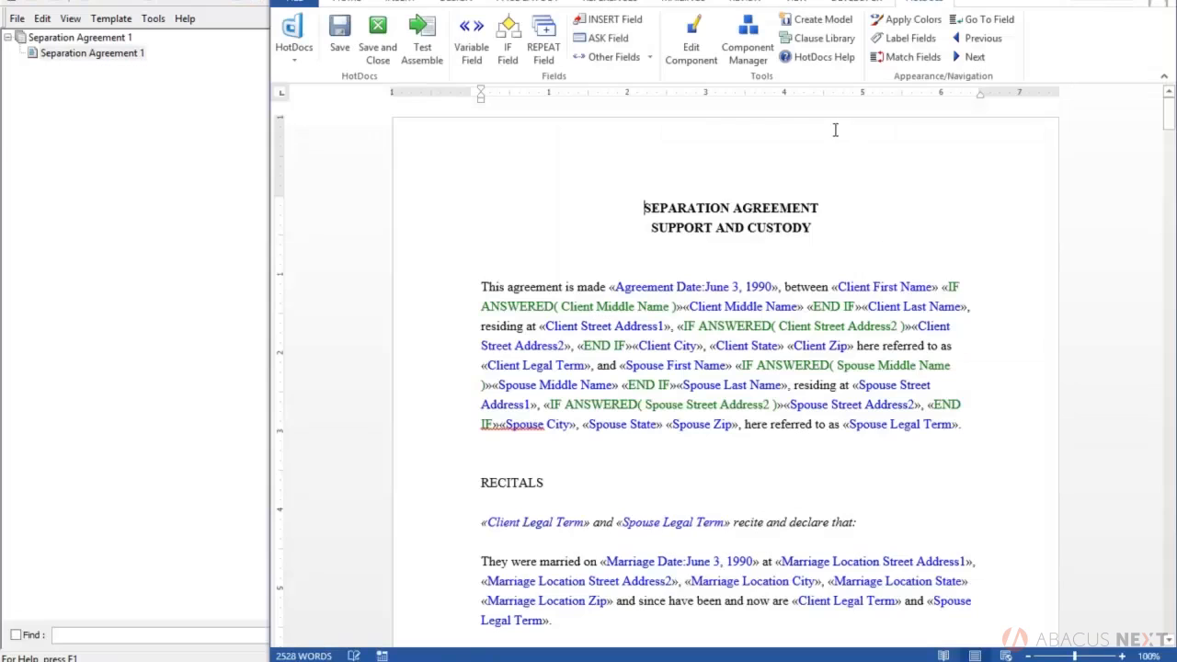
pyautogui.click(748, 46)
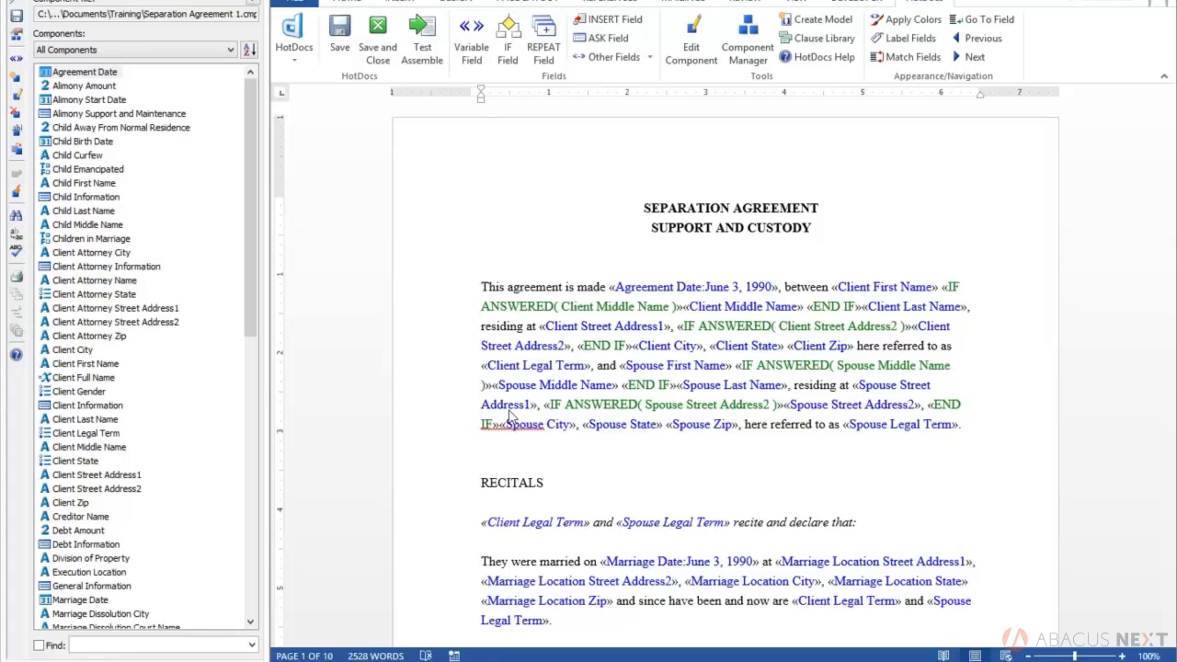
# Step: Set the default unanswered text of the Spouse Street Address1 variable to "street address unknown"
pyautogui.rightClick(878, 384)
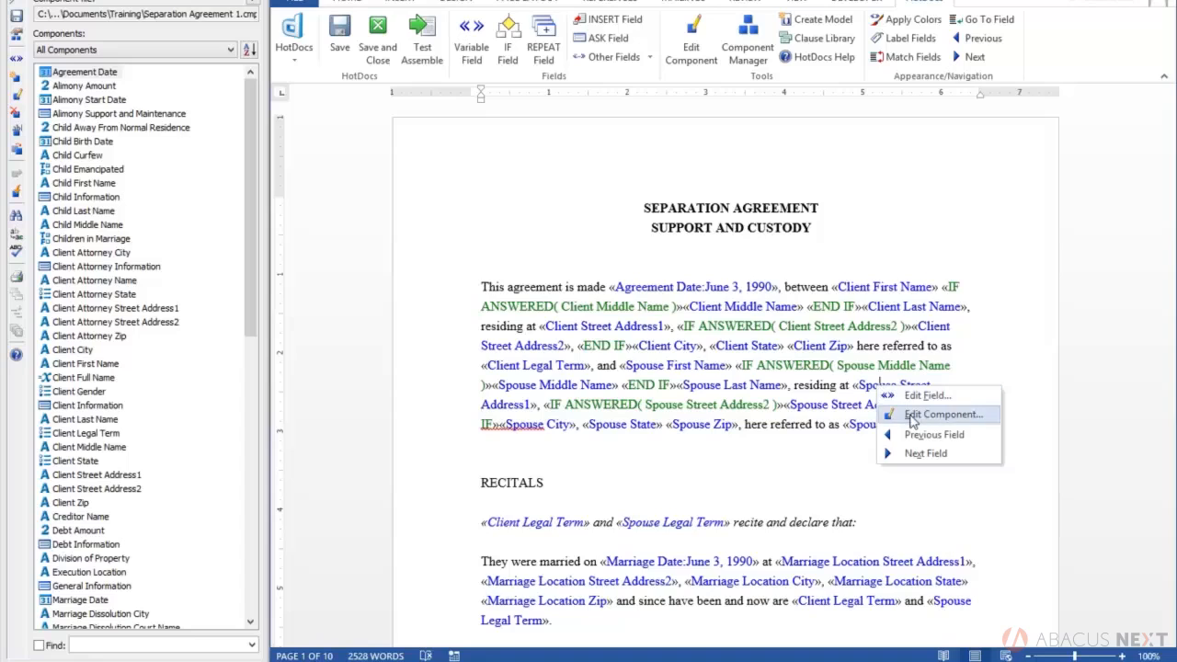
pyautogui.click(938, 415)
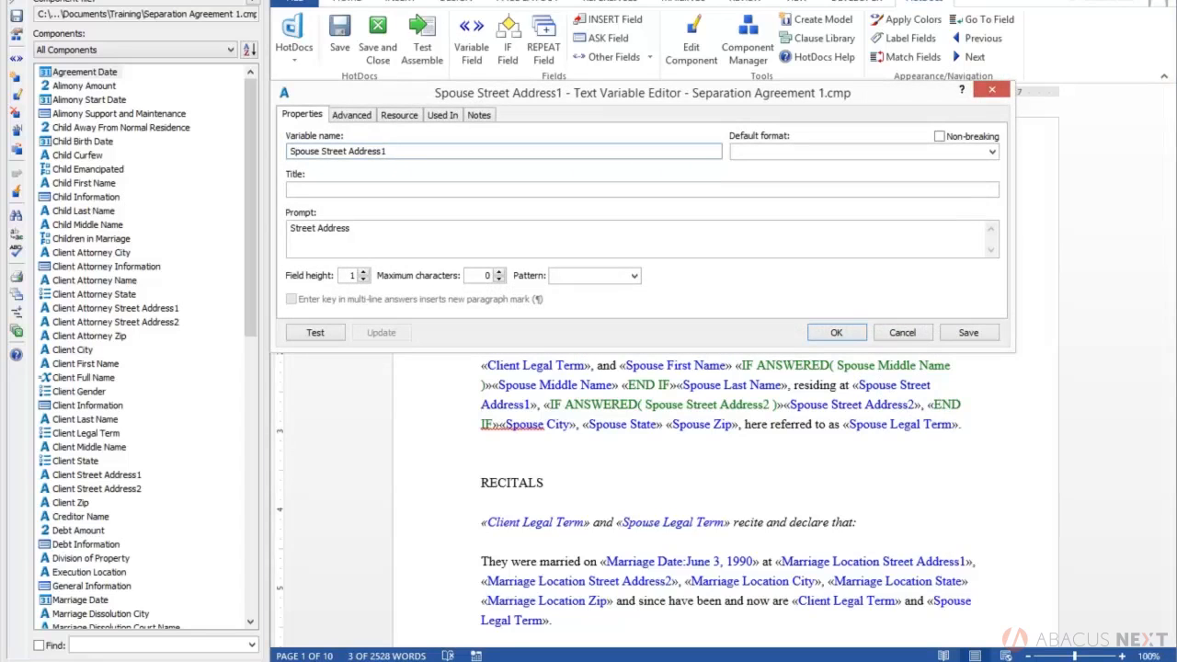
pyautogui.click(347, 116)
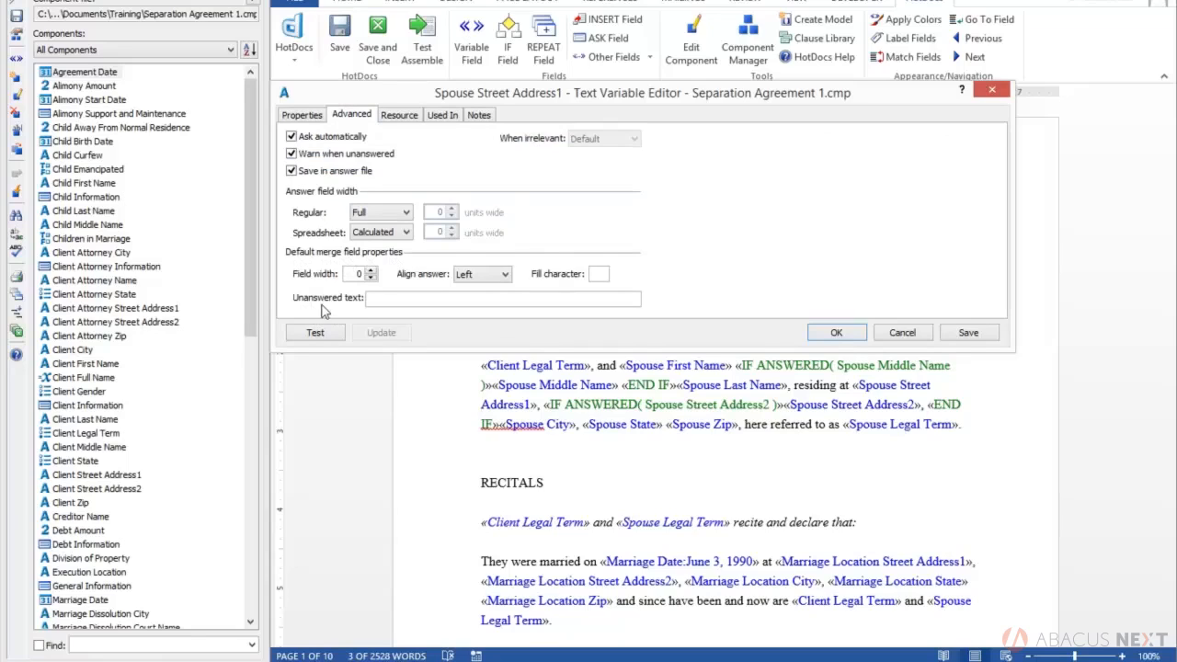
pyautogui.click(379, 300)
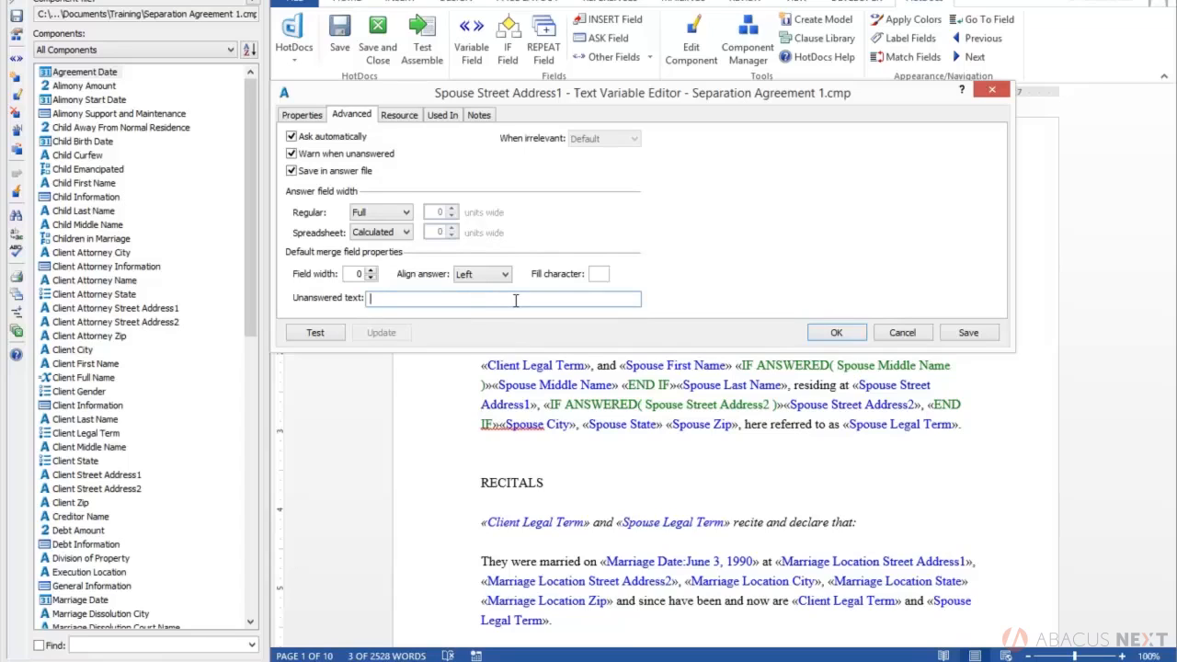
pyautogui.write('street address unknown')
# Step: Test the Spouse Street Address1 variable with a blank answer, check the result, and accept the variable's changes
pyautogui.click(314, 336)
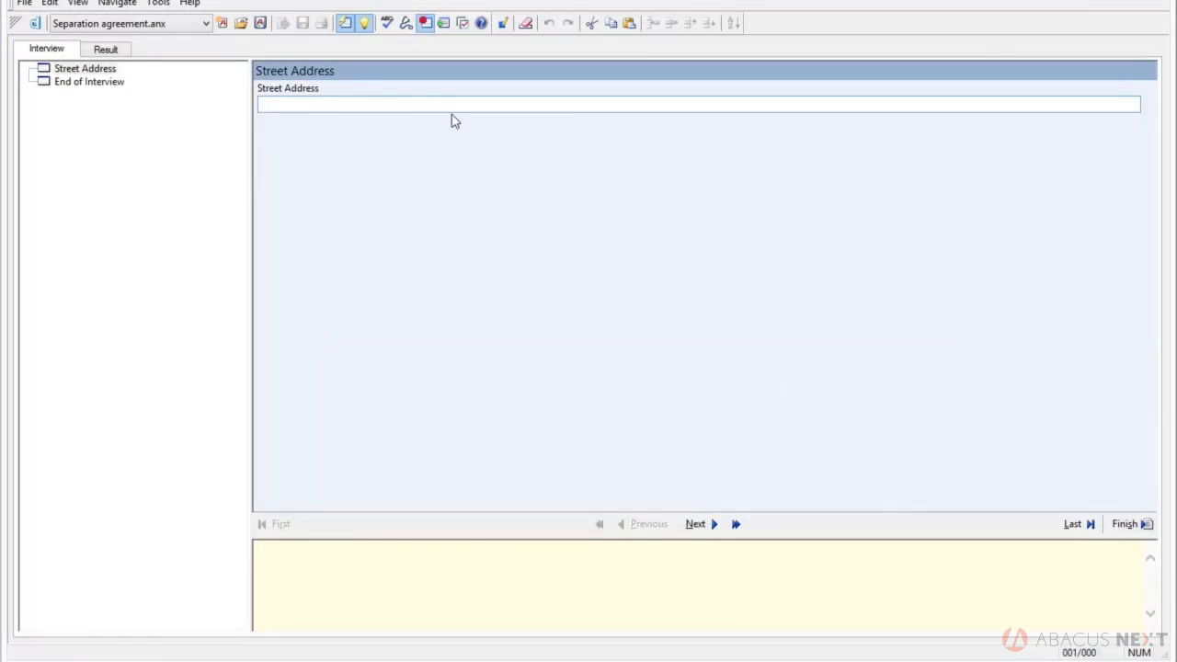
pyautogui.click(106, 49)
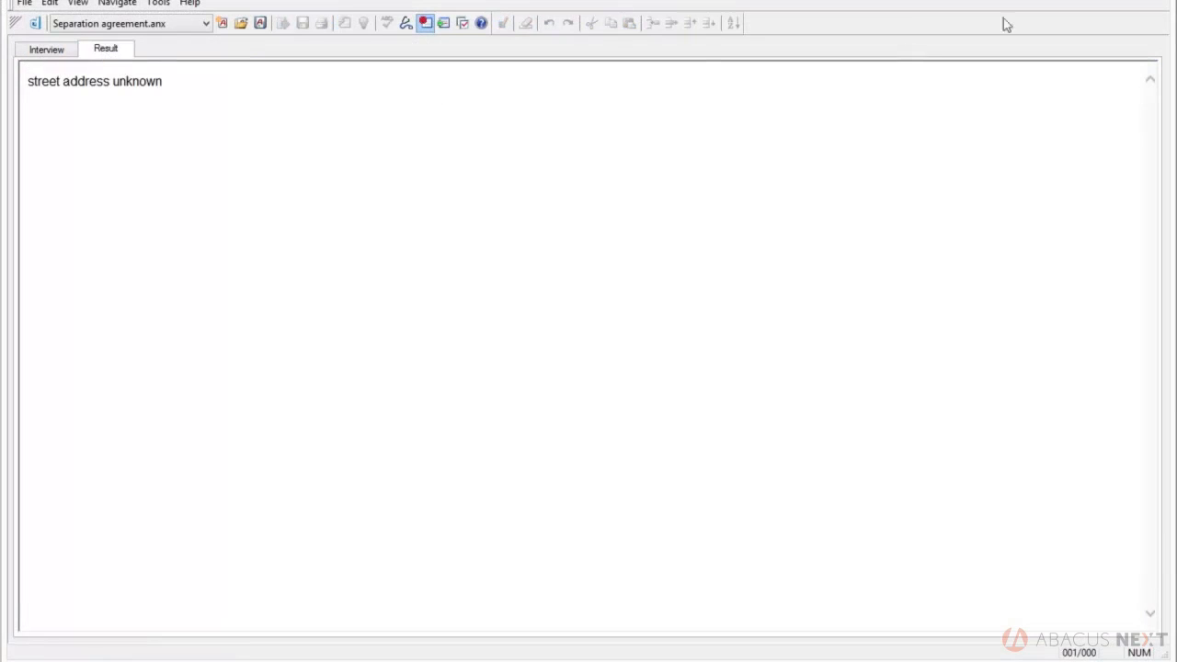
pyautogui.click(1150, 0)
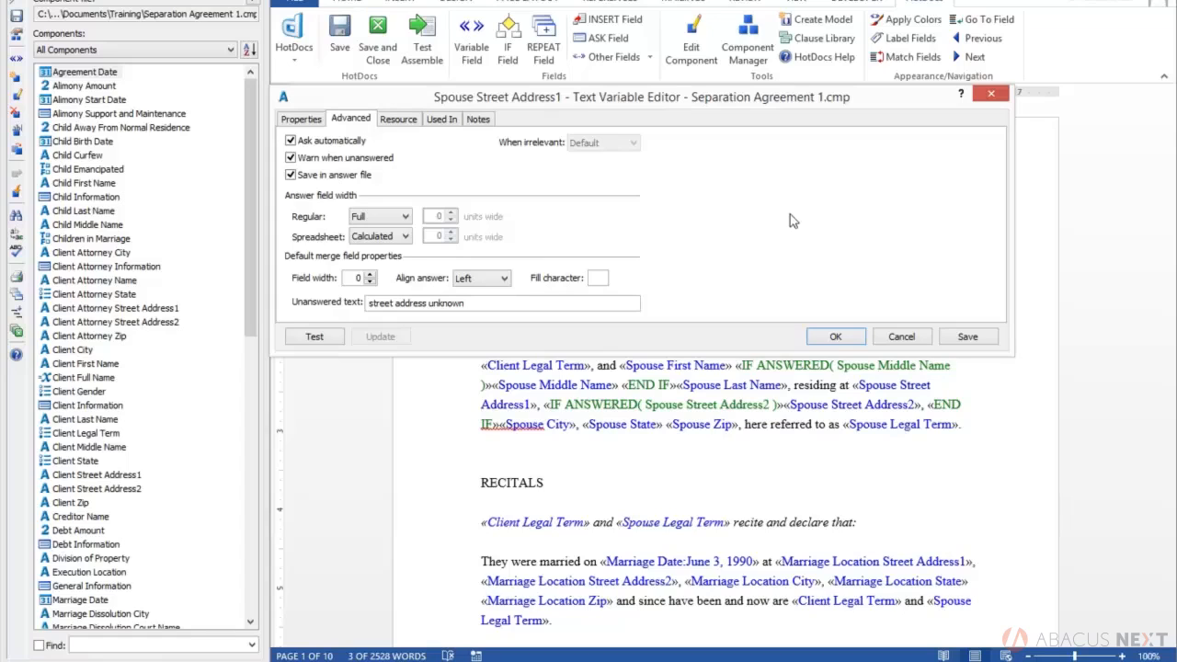
pyautogui.click(834, 336)
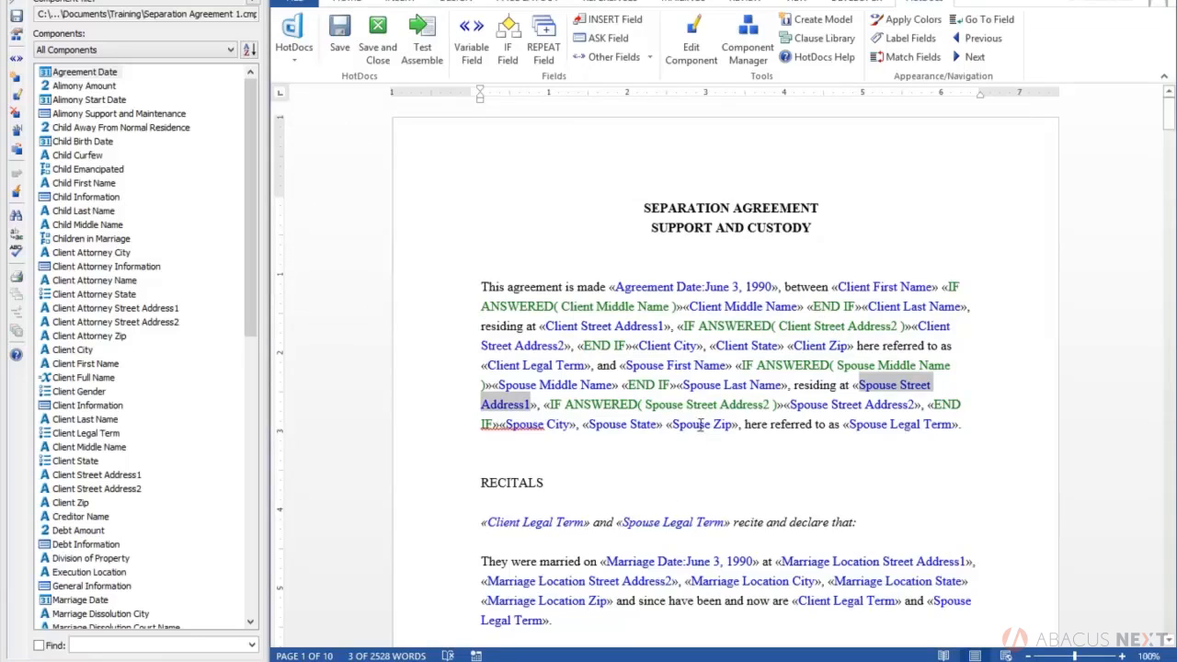
# Step: Override the defaults of the Spouse Street Address1 field in the opening paragraph, setting its unanswered text to "address unknown"
pyautogui.rightClick(862, 390)
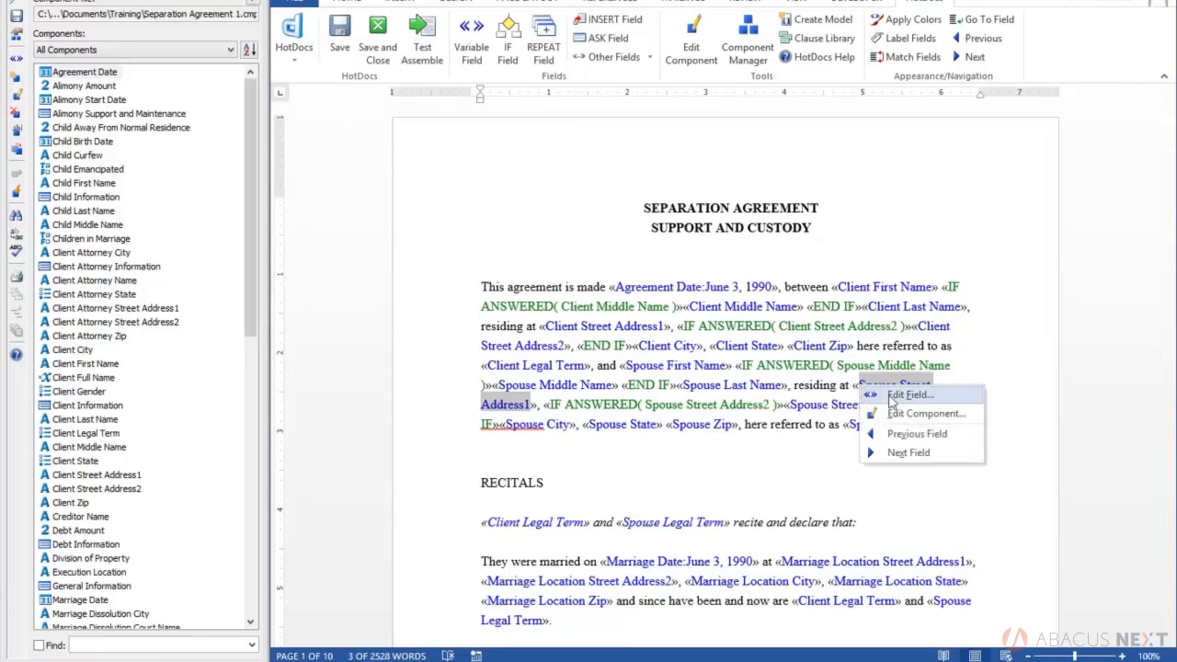
pyautogui.click(906, 396)
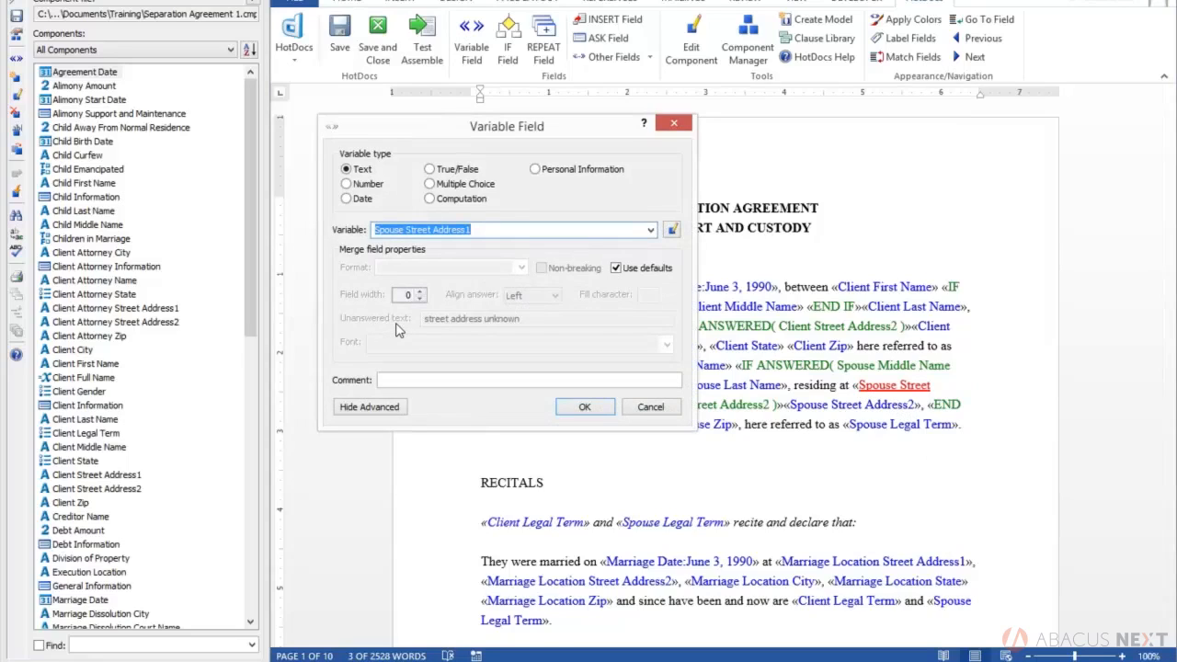
pyautogui.click(617, 268)
pyautogui.click(615, 269)
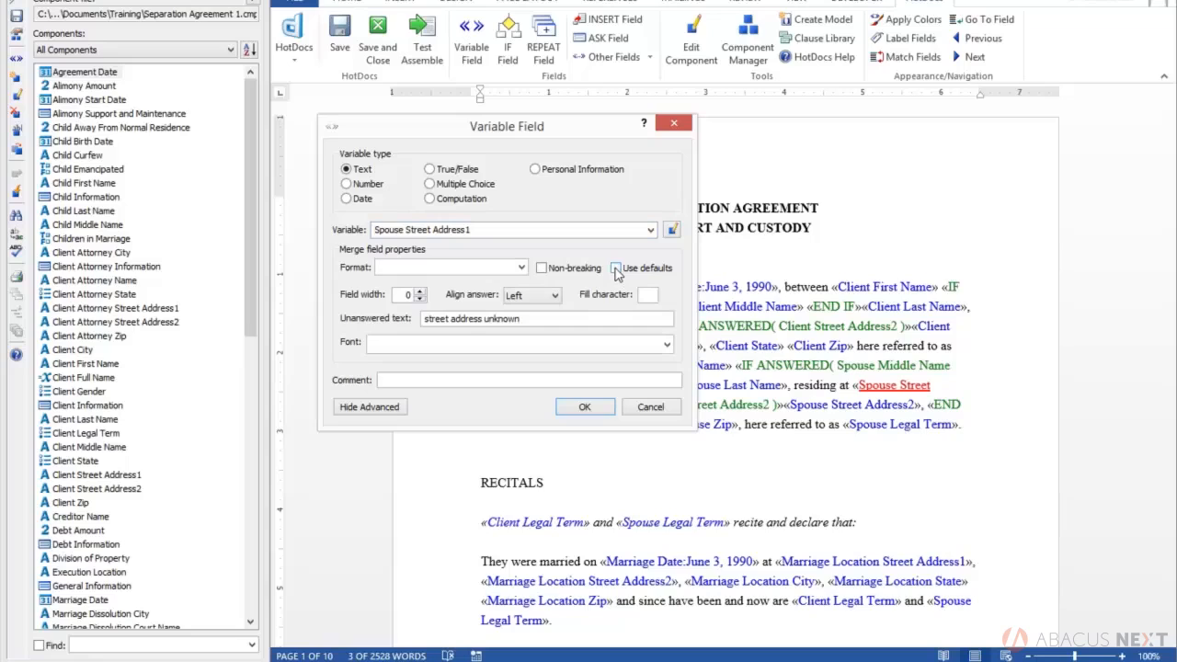
pyautogui.moveTo(450, 319); pyautogui.dragTo(405, 329)
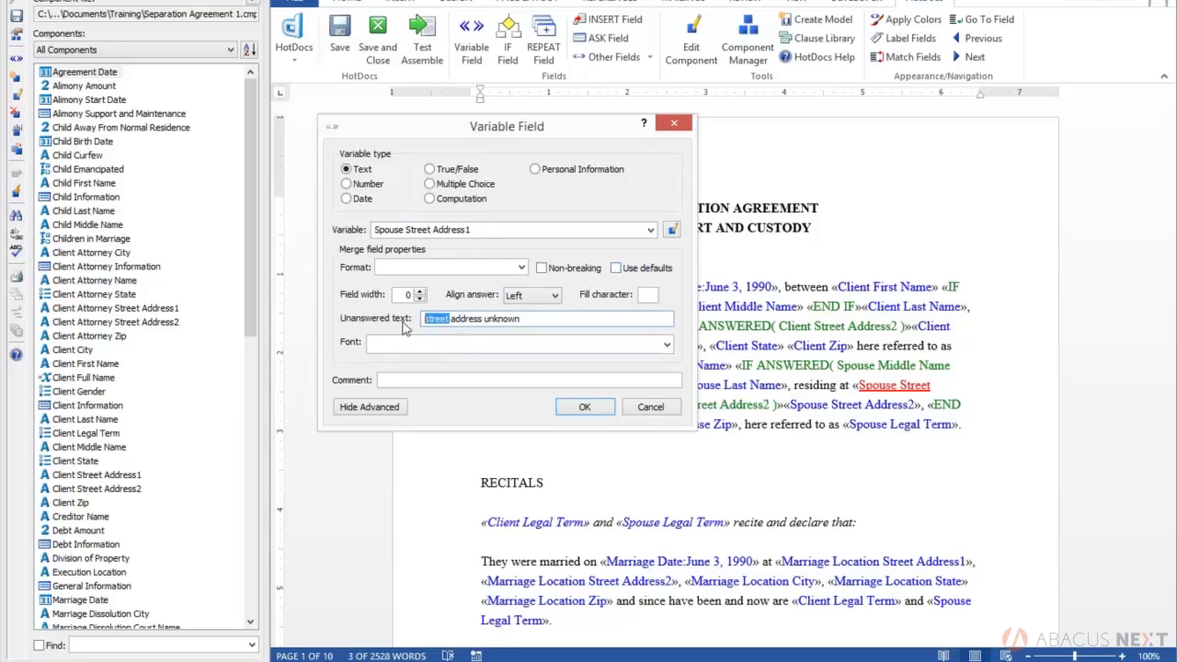
pyautogui.press('BackSpace')
pyautogui.press('Delete')
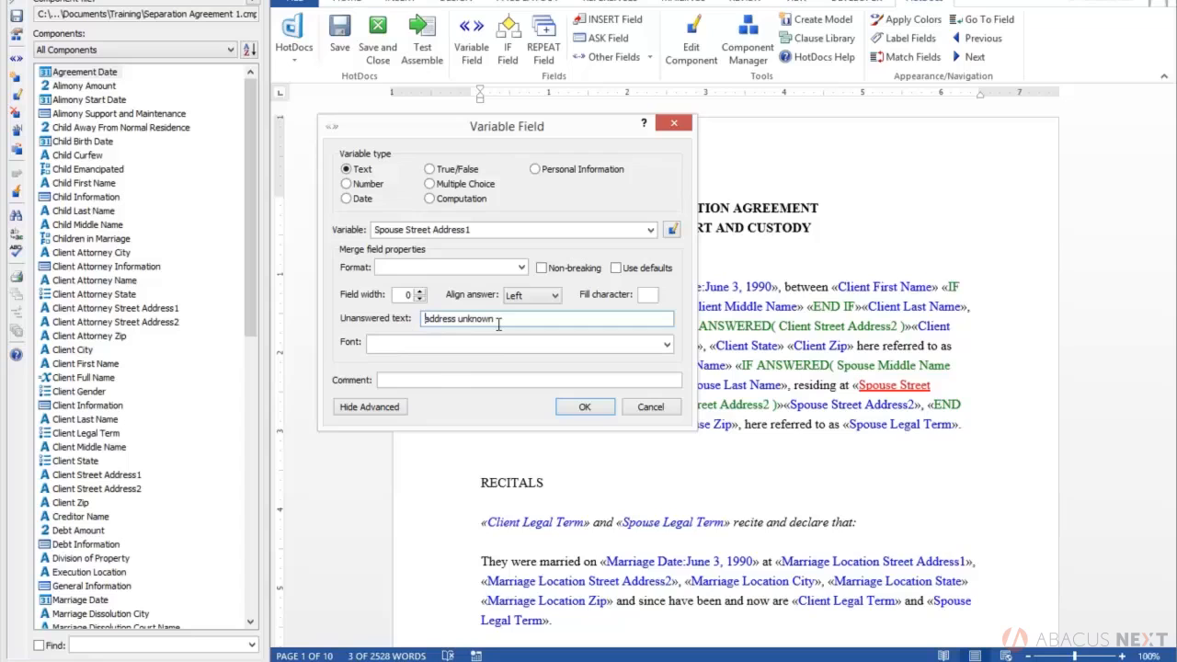
pyautogui.click(585, 408)
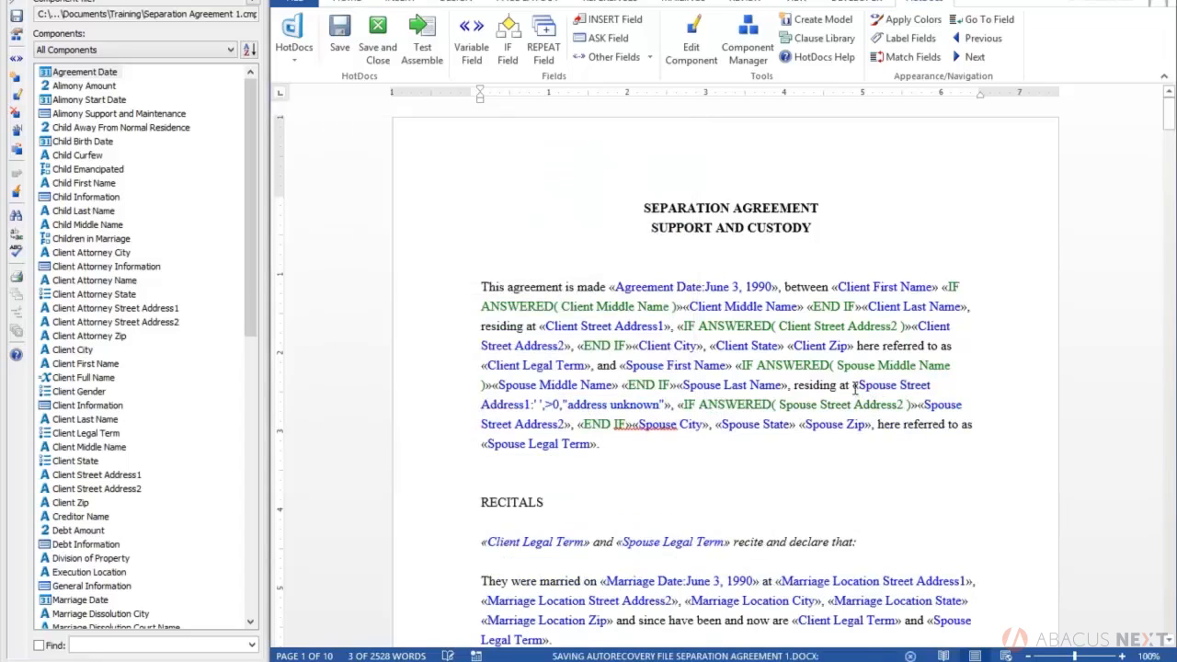
# Step: Test-assemble only the Spouse Street Address1 field with the street address blank and examine the document preview
pyautogui.moveTo(856, 385); pyautogui.dragTo(672, 404)
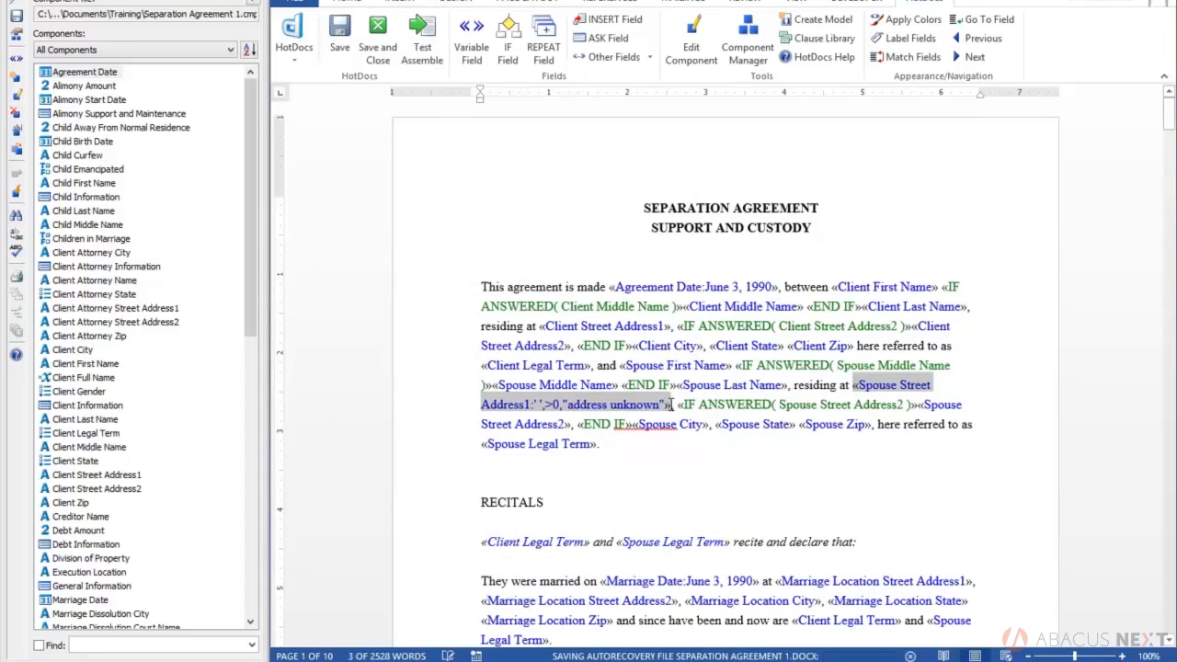
pyautogui.click(423, 39)
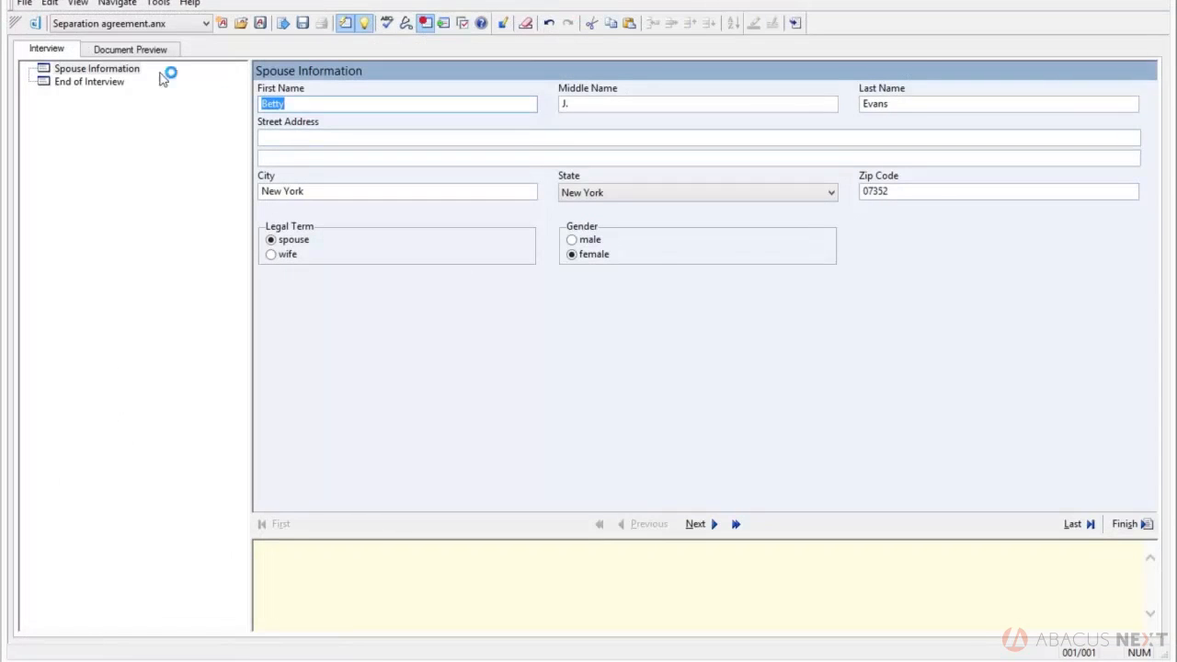
pyautogui.click(128, 51)
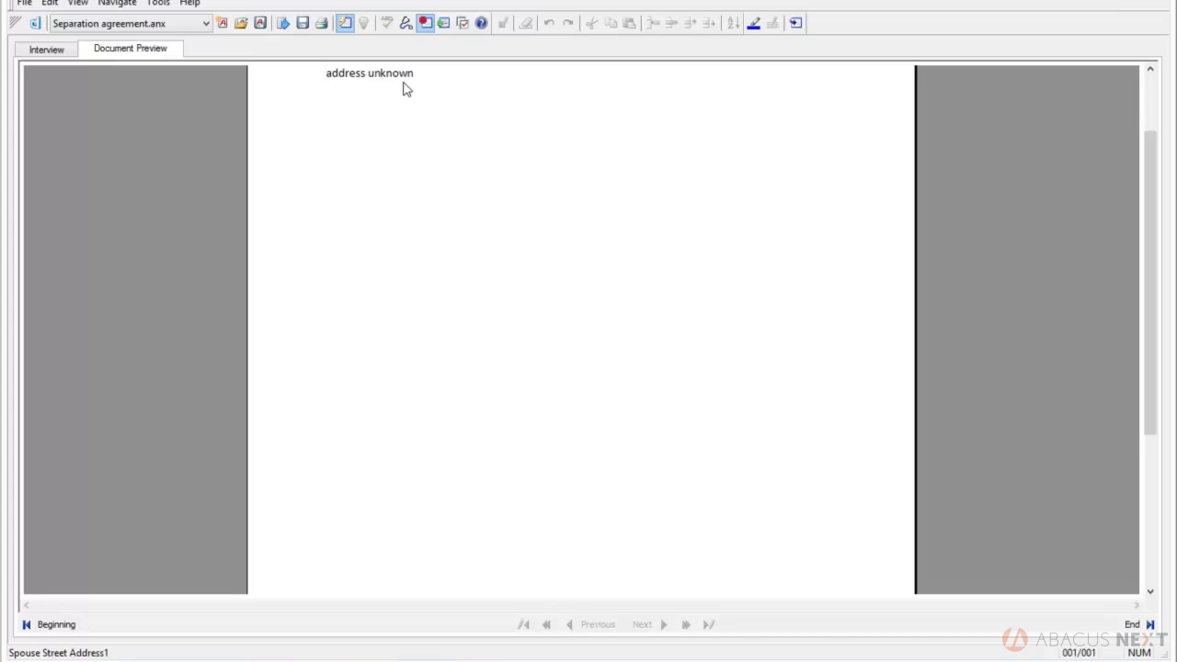
pyautogui.scroll(2, 405, 85)
pyautogui.scroll(-5, 452, 101)
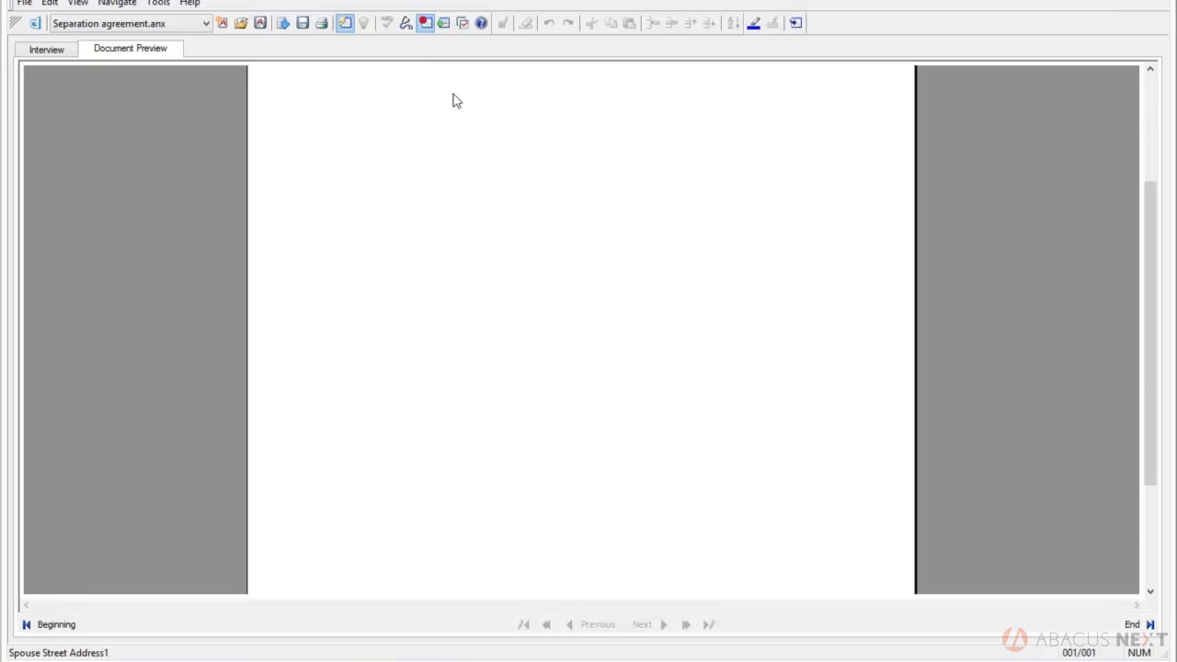
pyautogui.scroll(1, 1134, 2)
pyautogui.click(1149, 1)
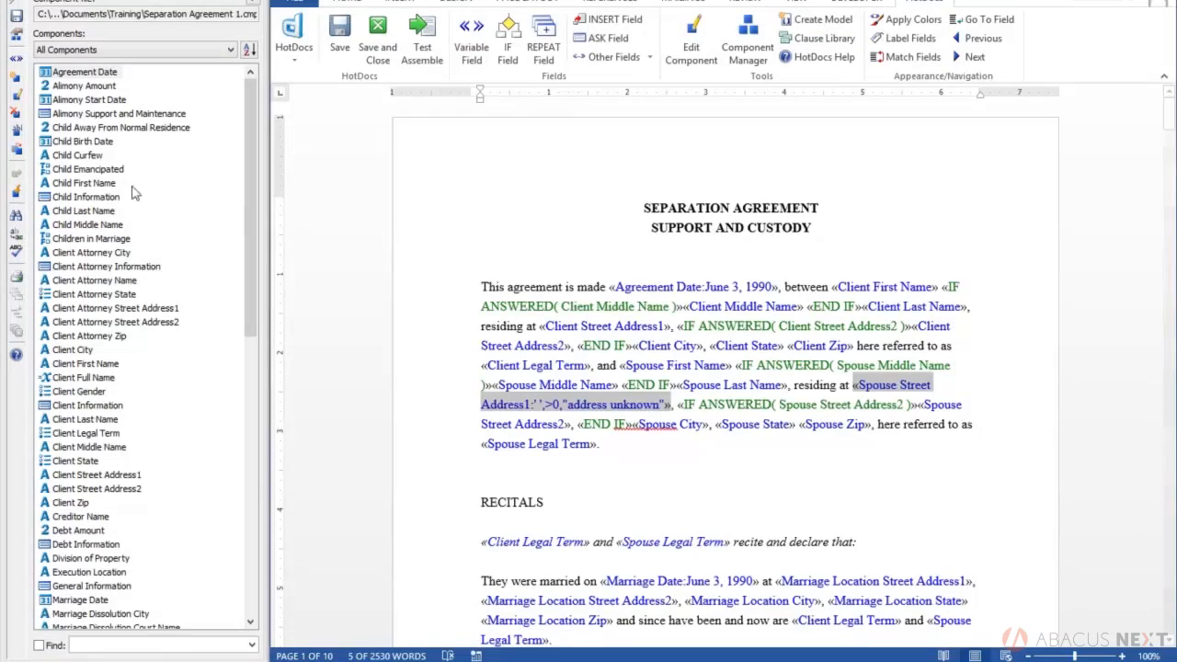
# Step: Set the unanswered variable placeholder to Underscores in the assembly properties of the component file
pyautogui.click(17, 37)
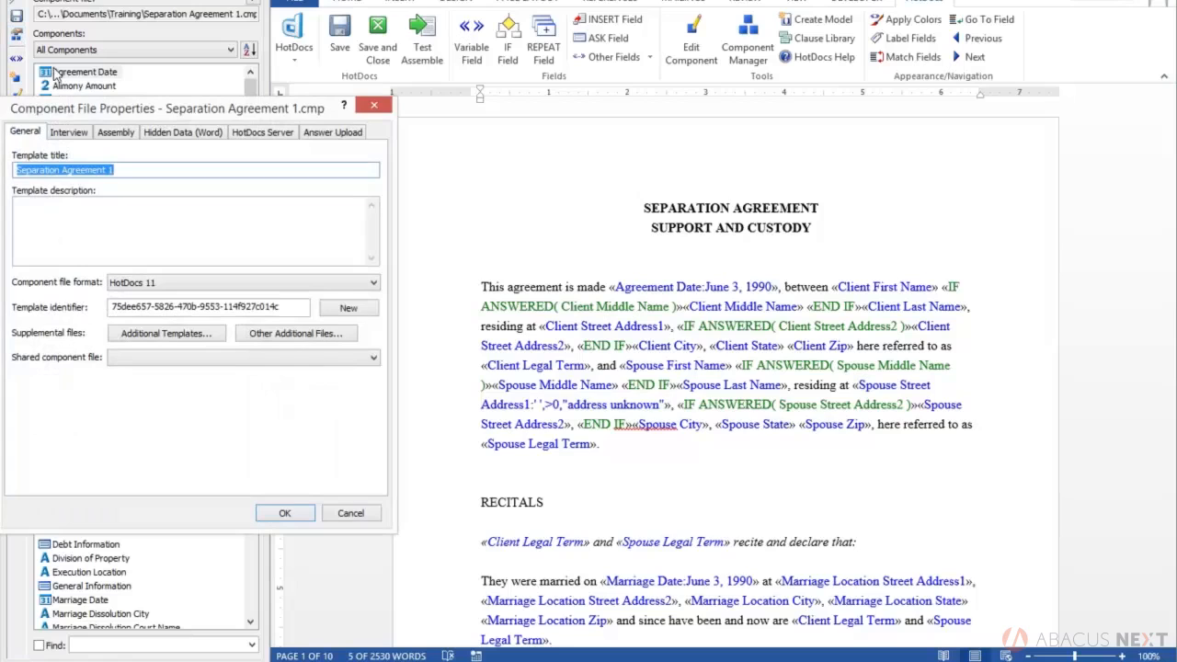
pyautogui.moveTo(94, 108); pyautogui.dragTo(453, 107)
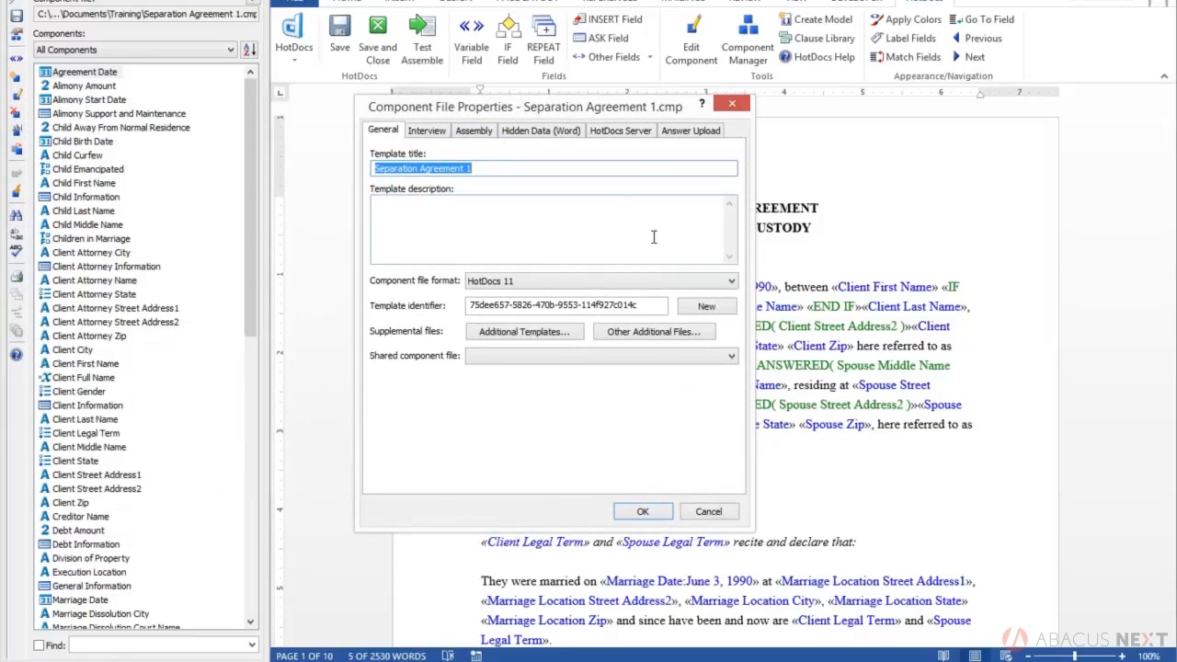
pyautogui.click(477, 133)
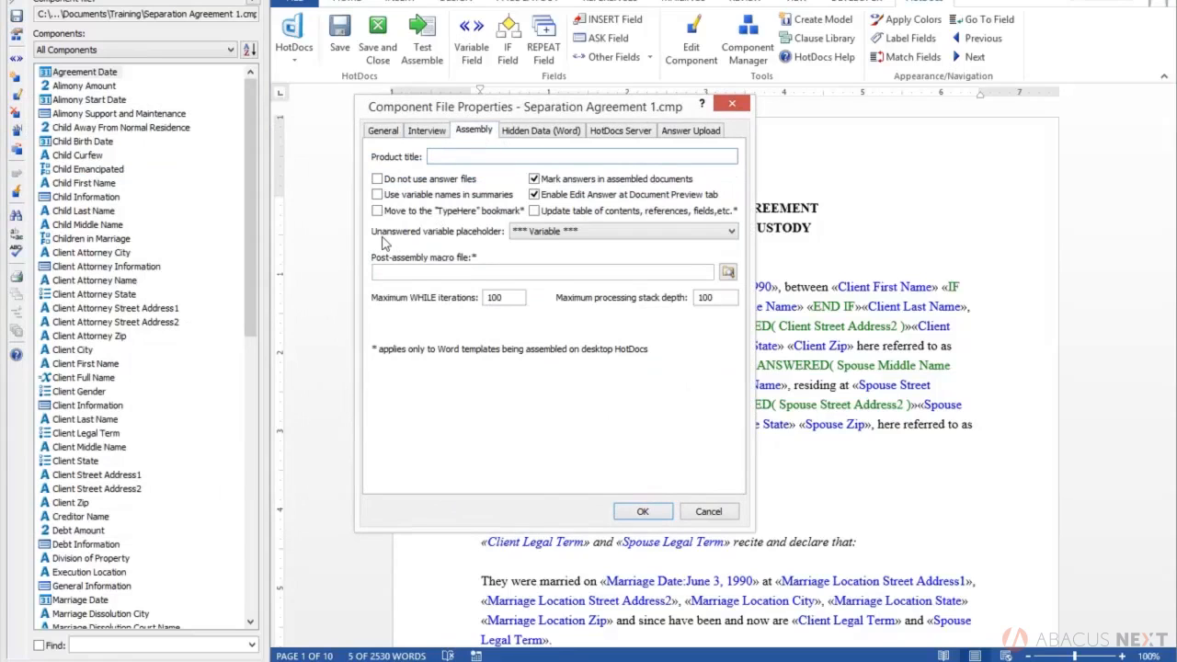
pyautogui.click(548, 241)
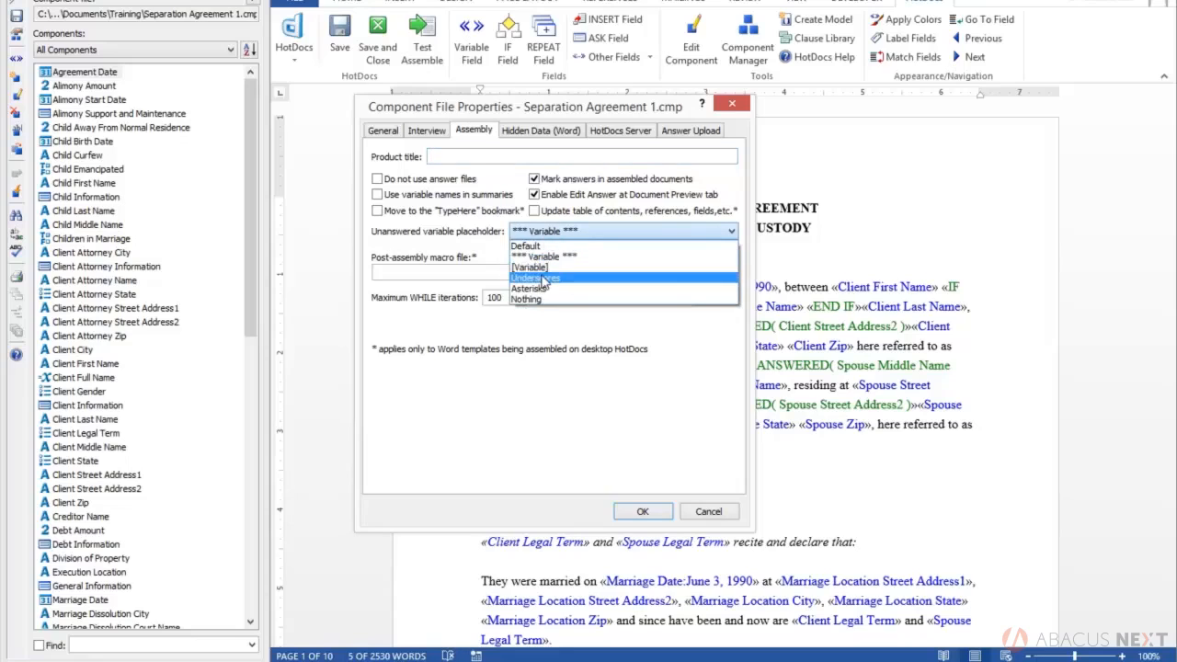
pyautogui.click(543, 277)
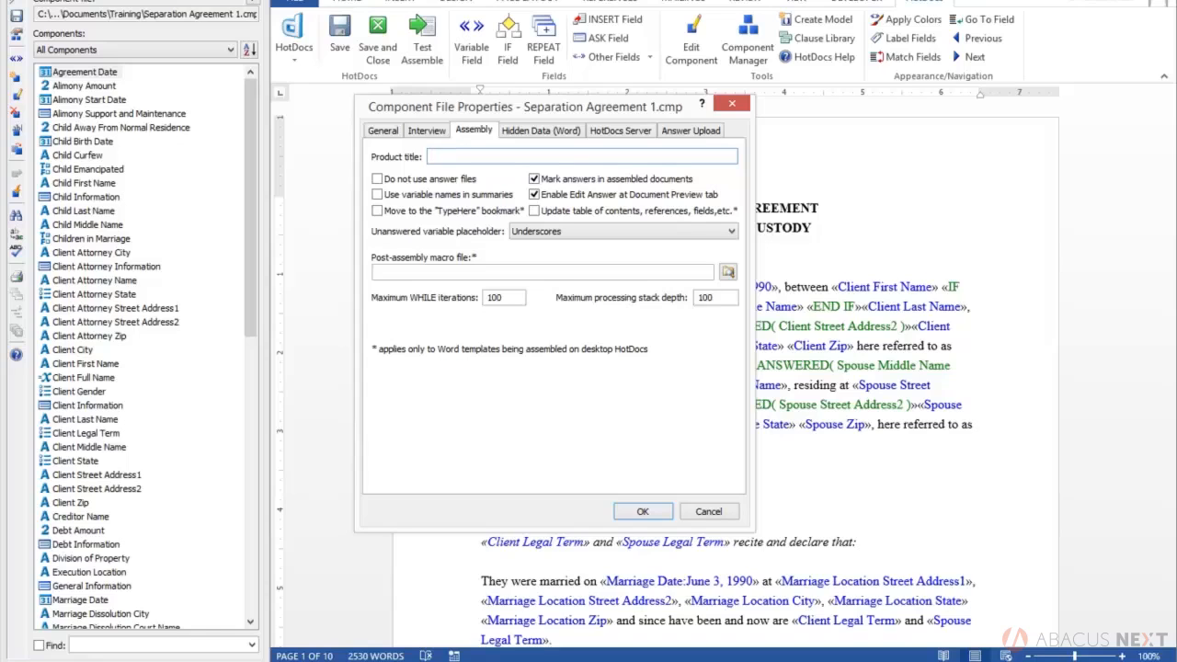
pyautogui.click(643, 514)
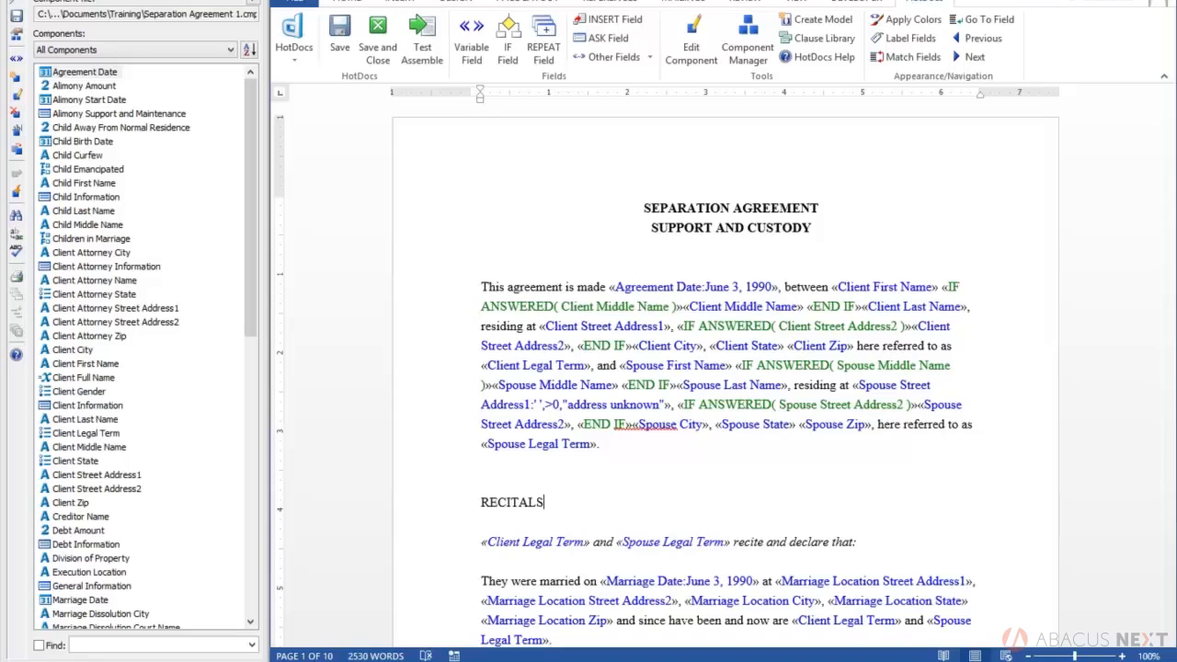
# Step: Start a test assembly of only the agreement's opening paragraph, from "This agreement is made" through the Spouse Legal Term field
pyautogui.click(599, 444)
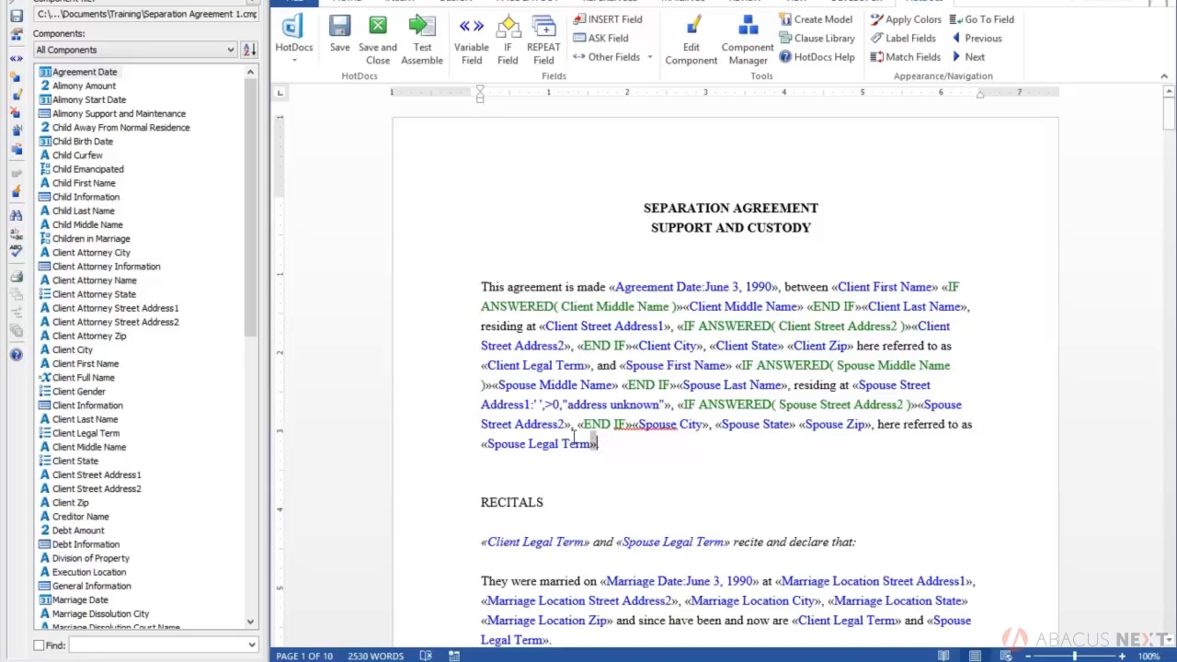
pyautogui.moveTo(574, 433); pyautogui.dragTo(482, 283)
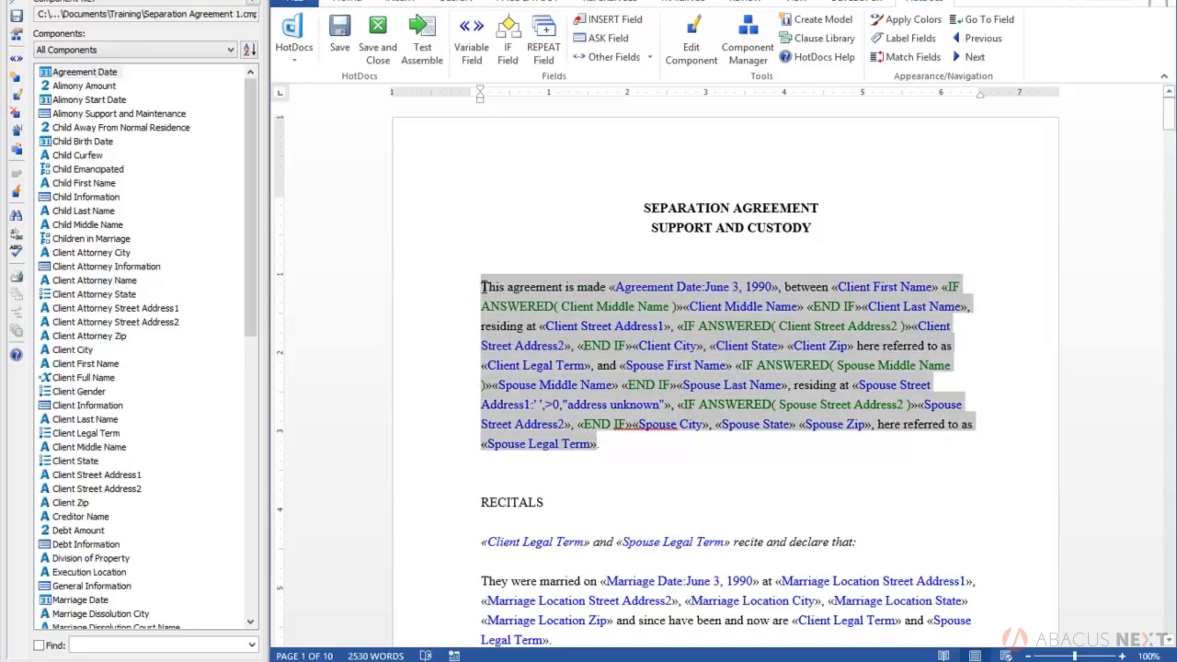
pyautogui.click(424, 33)
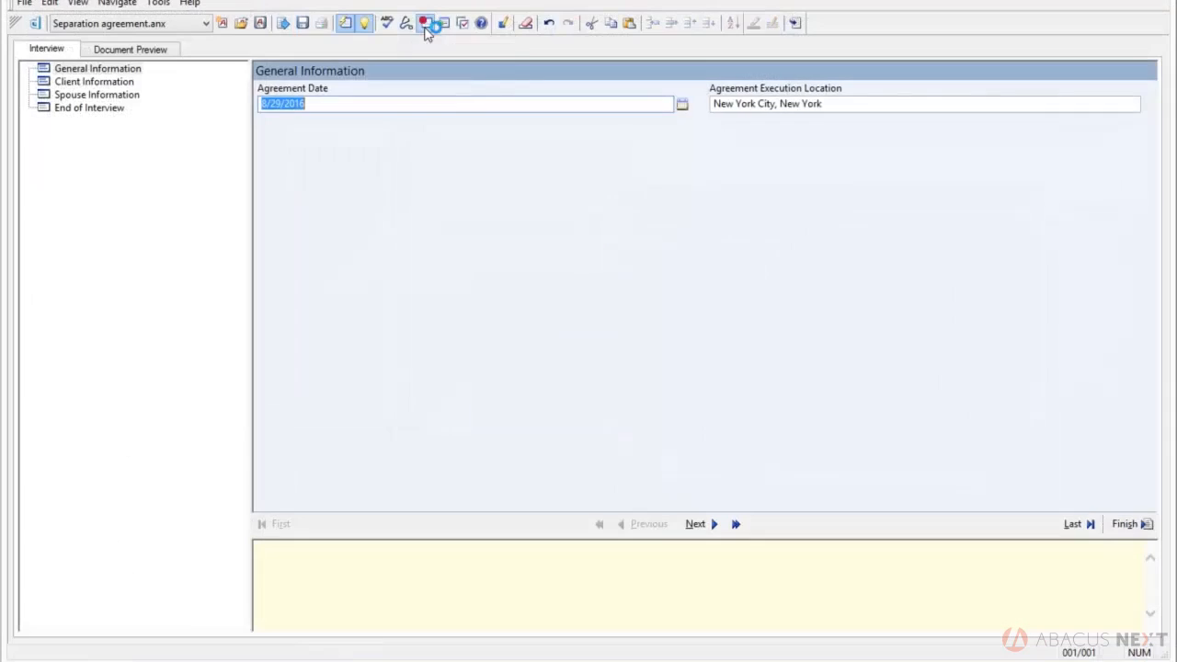
pyautogui.click(426, 27)
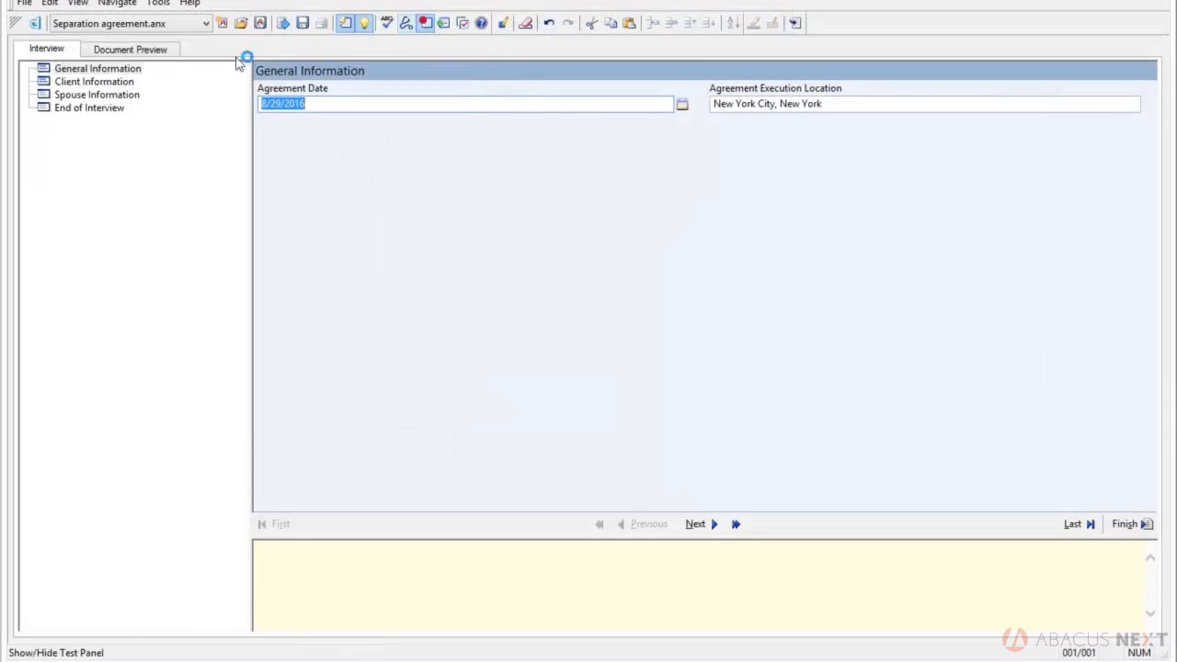
# Step: Clear the client's first name in the Client Information answers and preview the assembled paragraph
pyautogui.click(107, 82)
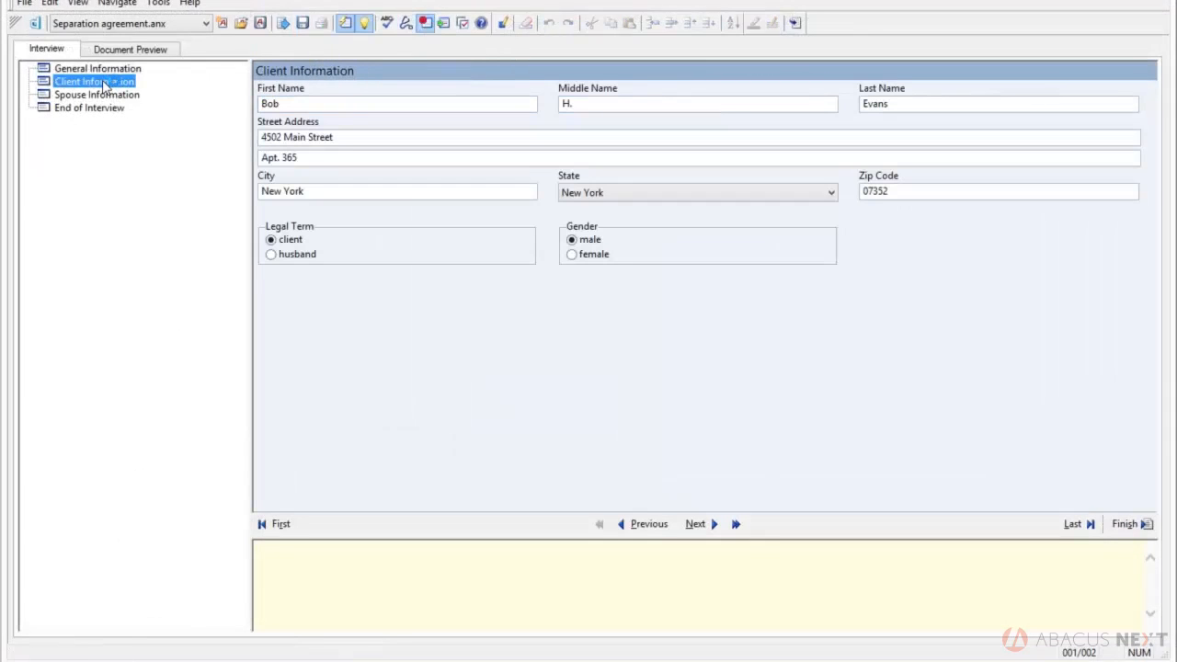
pyautogui.doubleClick(299, 103)
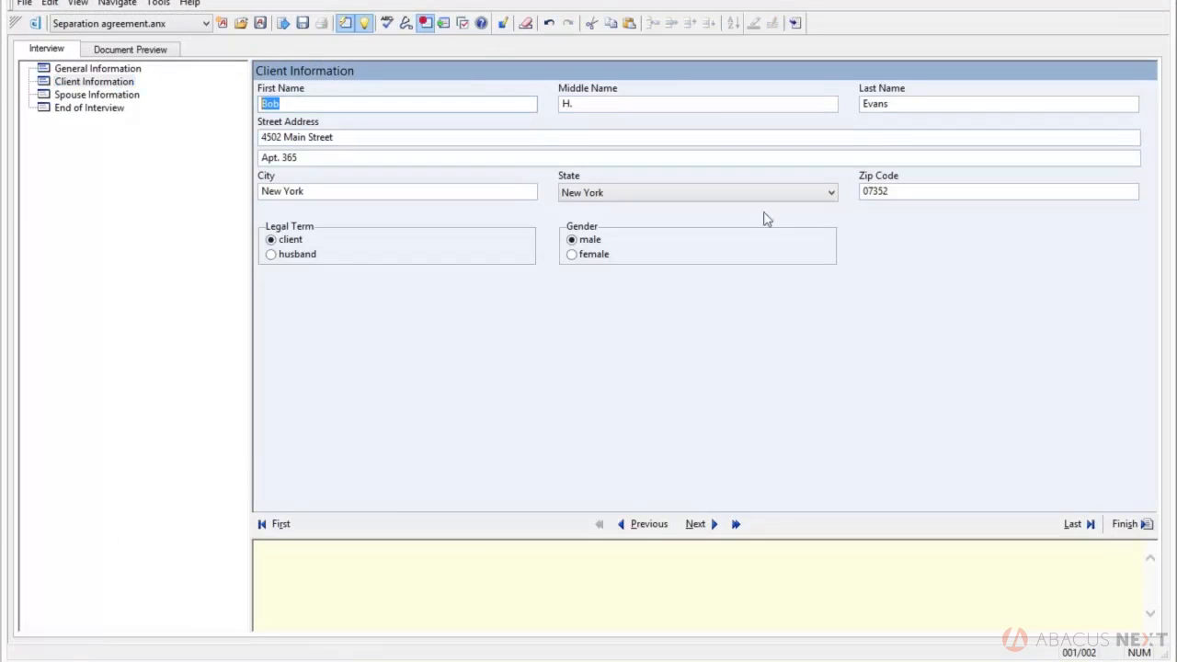
pyautogui.press('Delete')
pyautogui.click(145, 55)
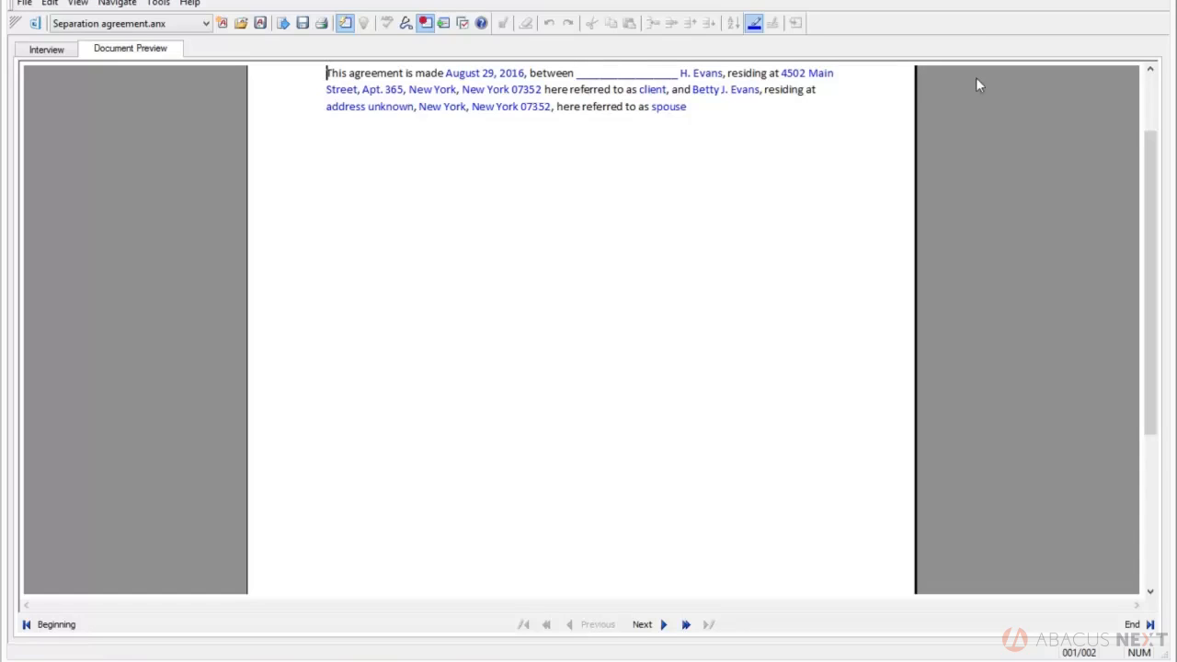
# Step: Close the test assembly without saving the changed answers, and save and close the Separation Agreement 1 template
pyautogui.click(1152, 1)
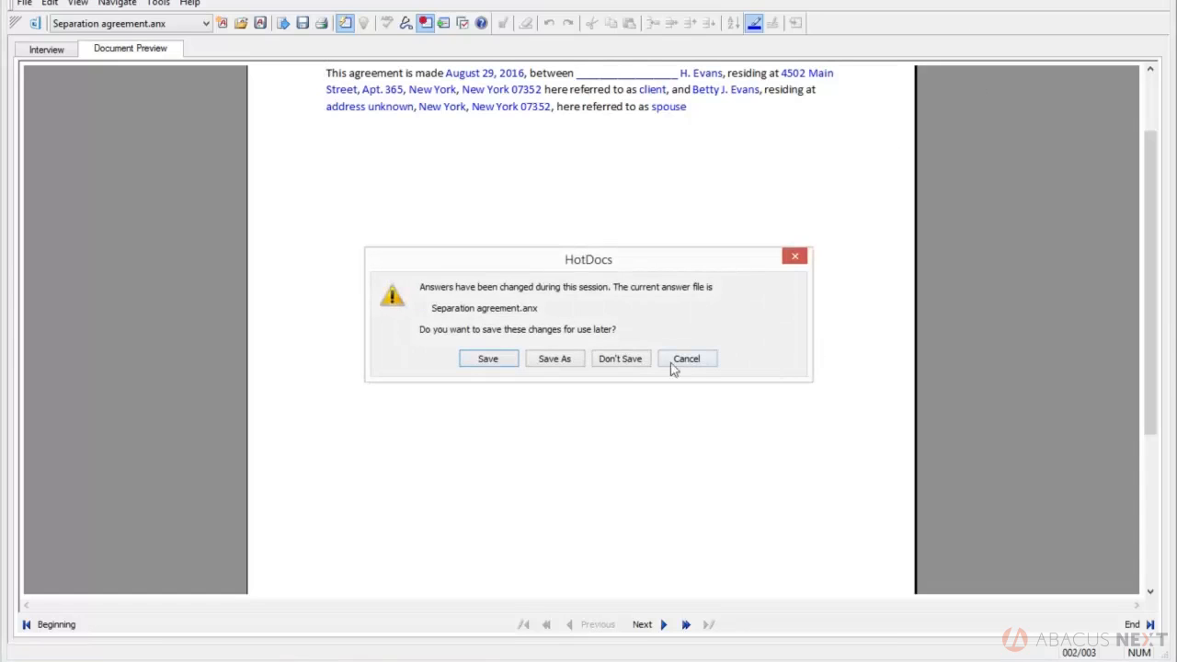
pyautogui.click(618, 361)
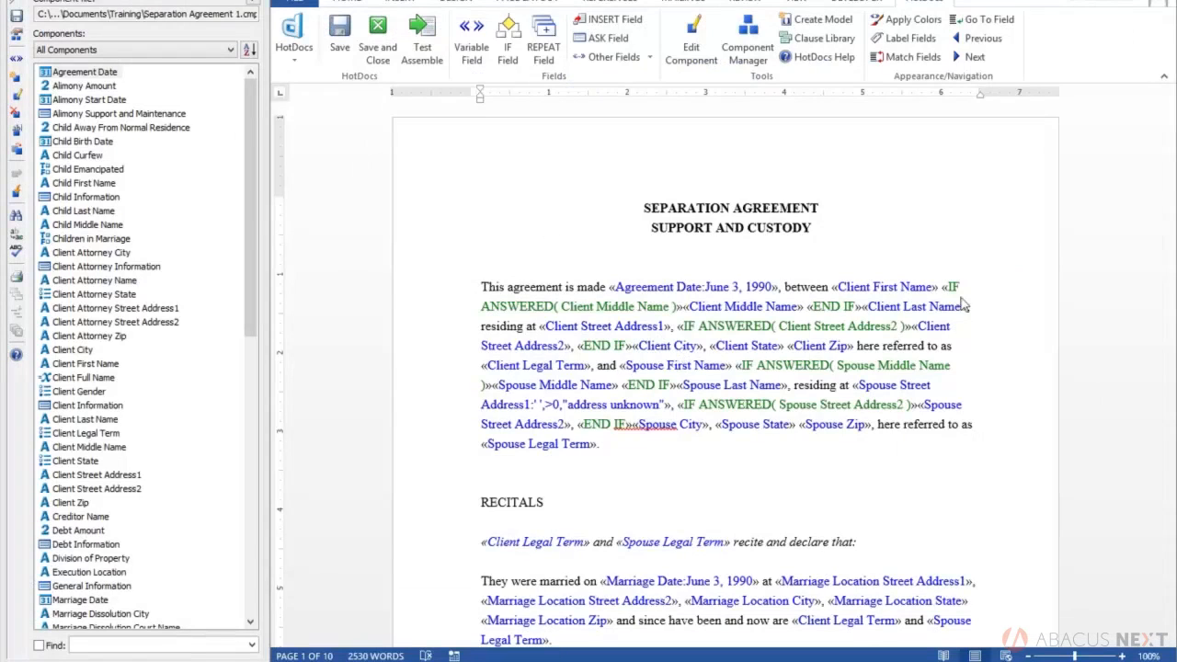
pyautogui.click(377, 32)
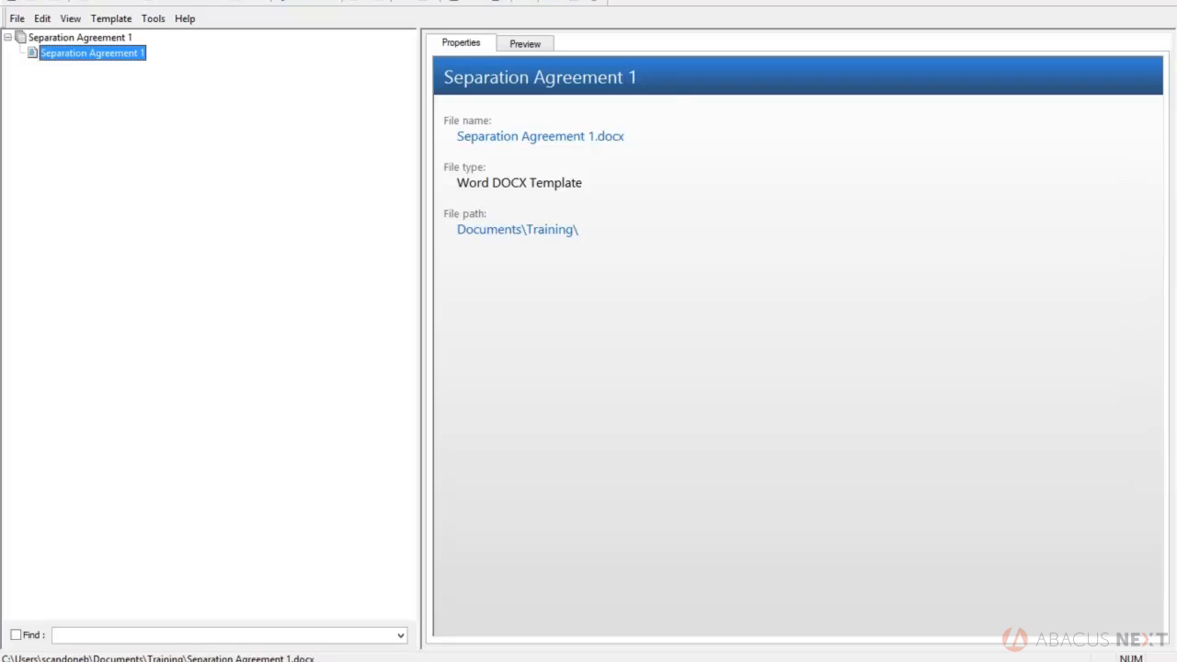
# Step: Examine the choices for the unanswered variable placeholder in the Document Assembly section of HotDocs Options
pyautogui.click(571, 3)
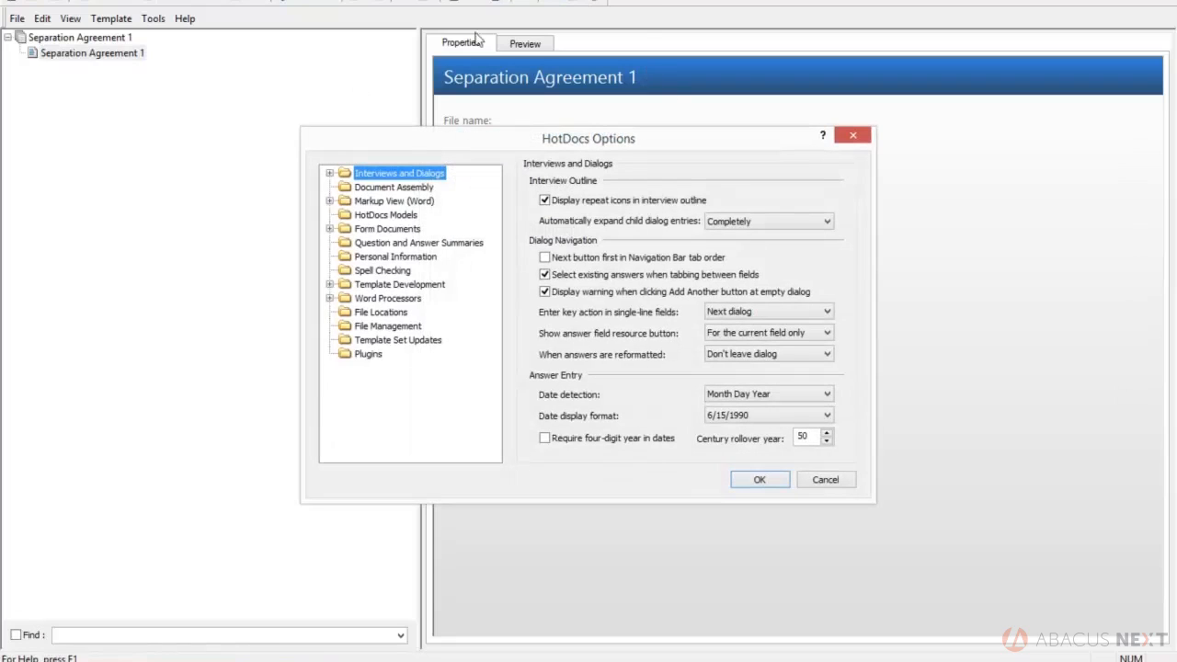
pyautogui.click(384, 189)
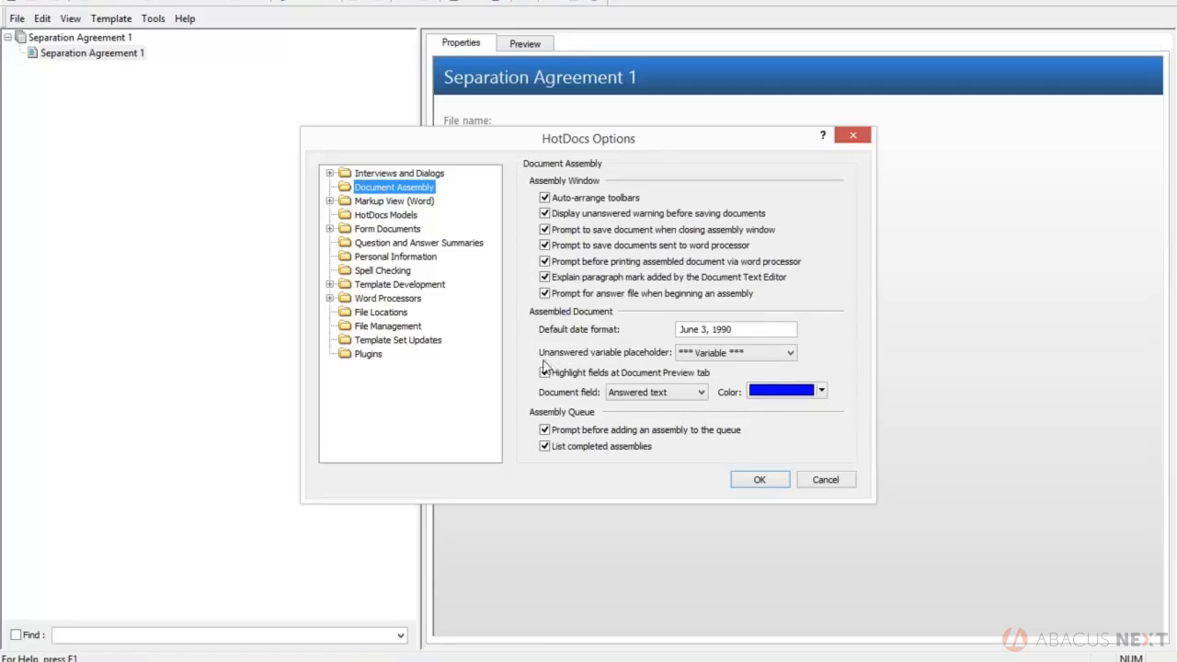
pyautogui.click(688, 354)
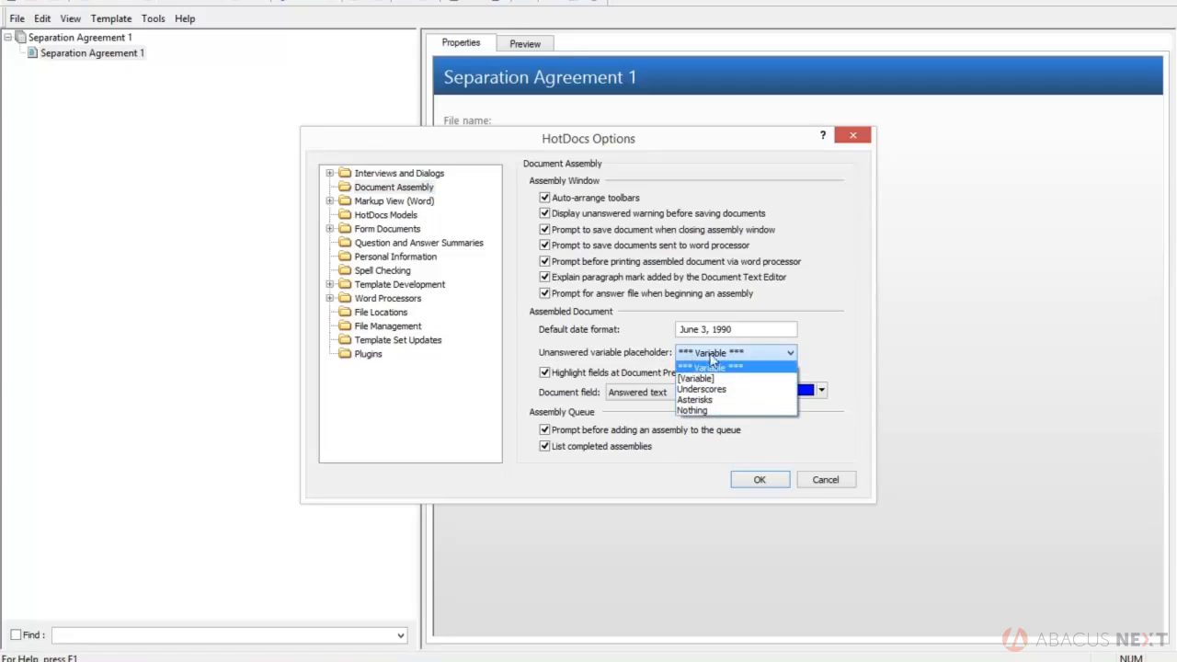
pyautogui.click(837, 351)
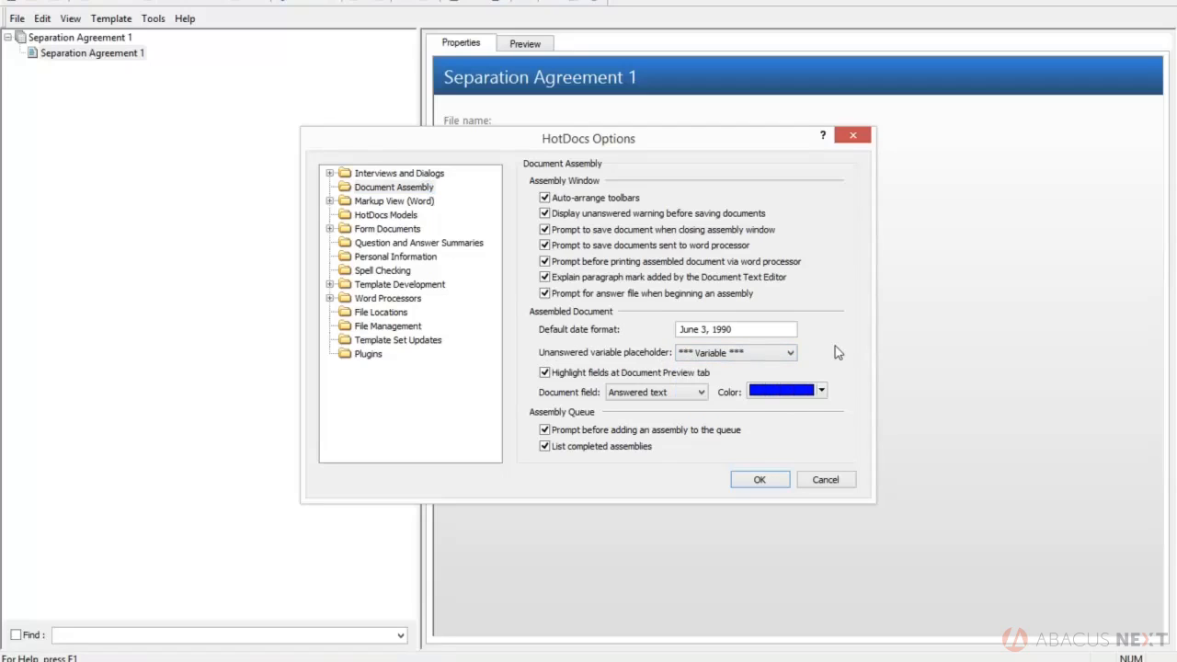